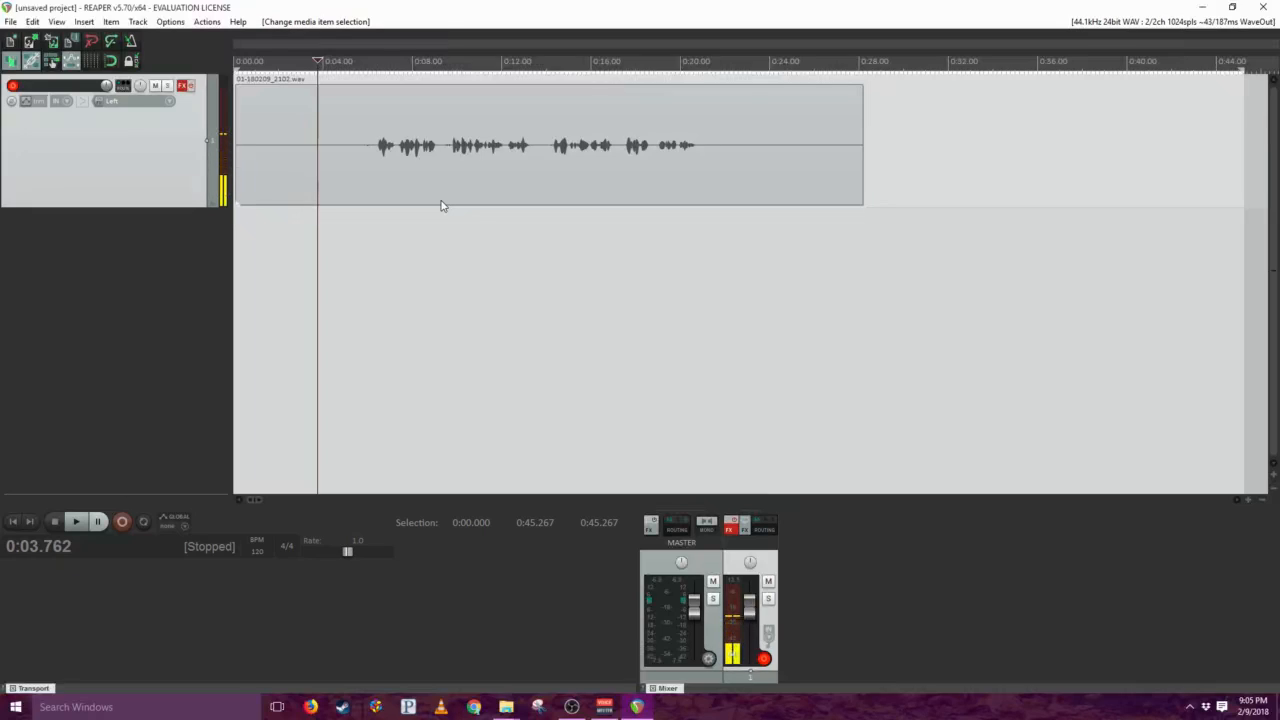
Step: Play back the voice recording from the edit cursor with the track effects disabled, and stop
{"action": "key", "text": "space"}
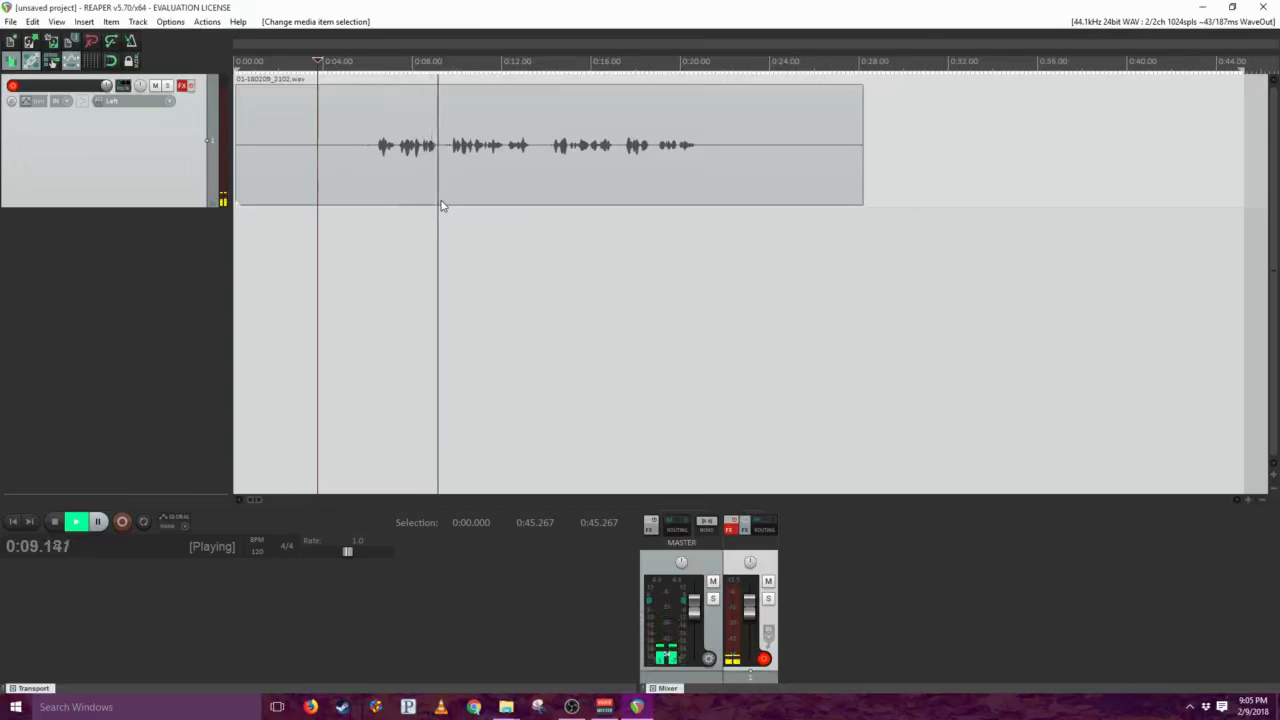
{"action": "key", "text": "space"}
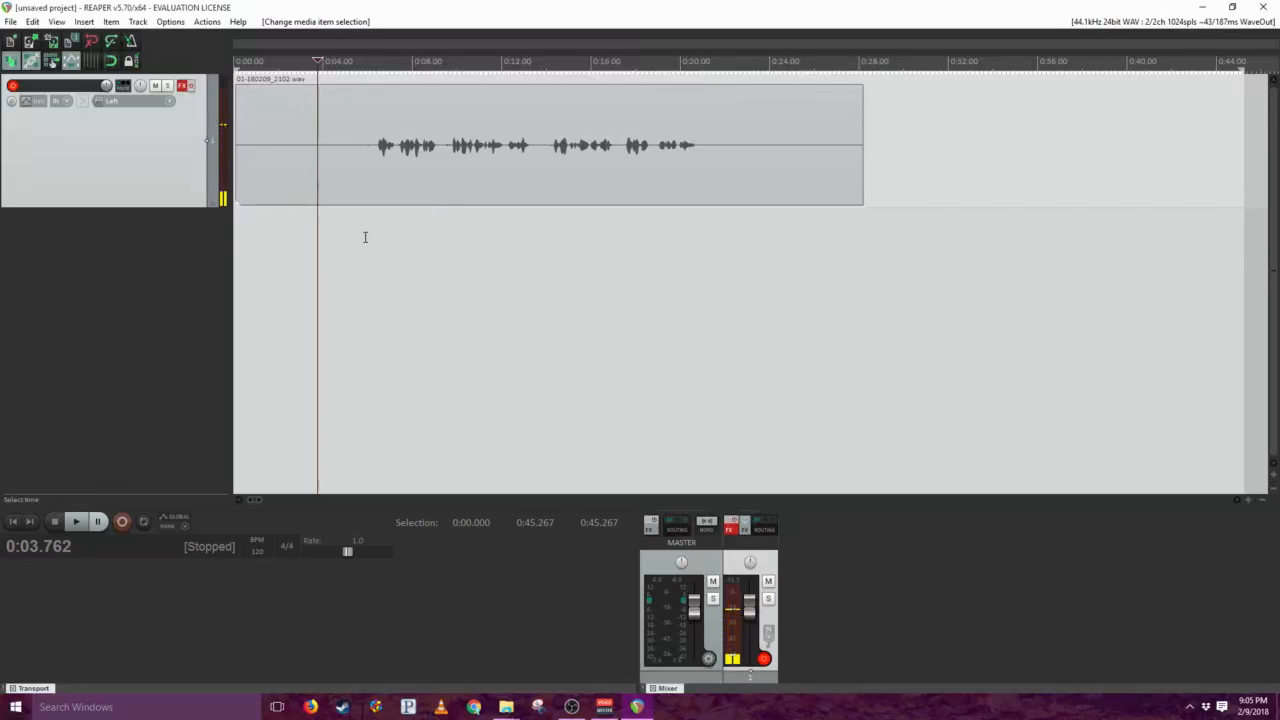
Step: Select the silent opening of the recording, about the first 5.85 seconds, and turn on repeat
{"action": "left_click_drag", "start_coordinate": [363, 237], "coordinate": [114, 209]}
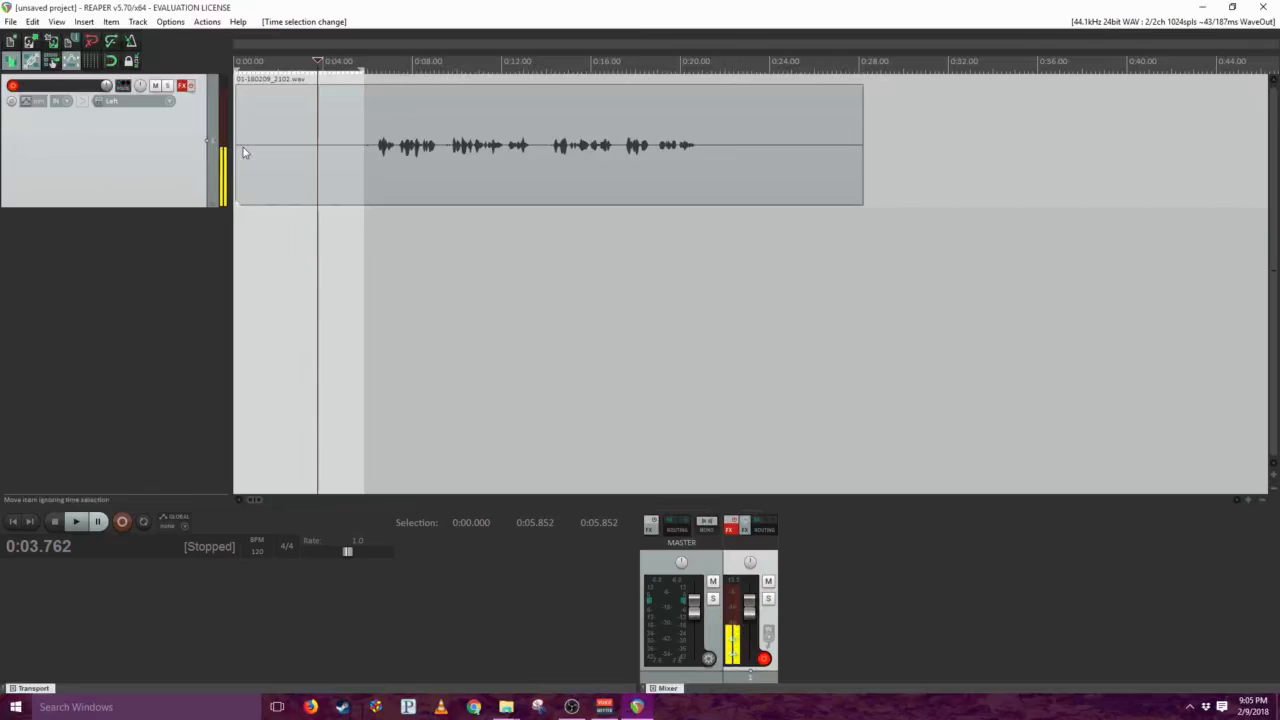
{"action": "left_click", "coordinate": [142, 522]}
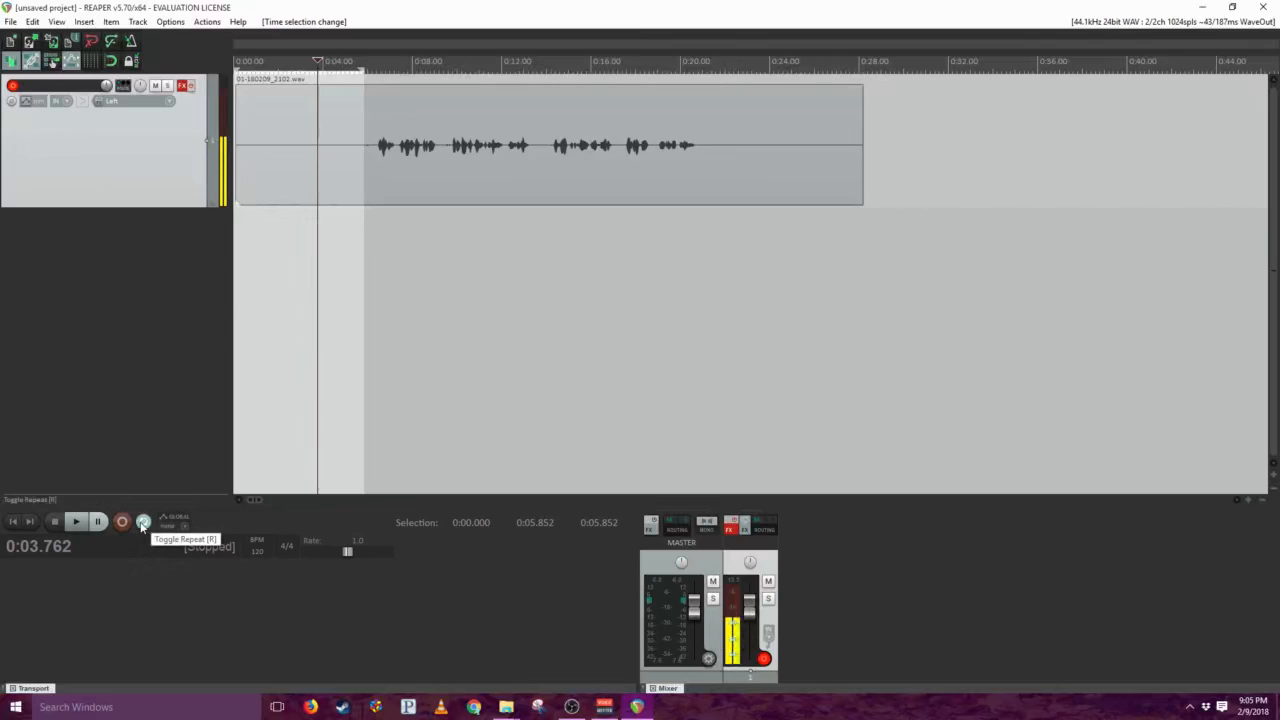
Step: Enable track 1's effects, and view its FX chain and the Cockos plug-ins available to add
{"action": "left_click", "coordinate": [190, 87]}
{"action": "left_click", "coordinate": [184, 87]}
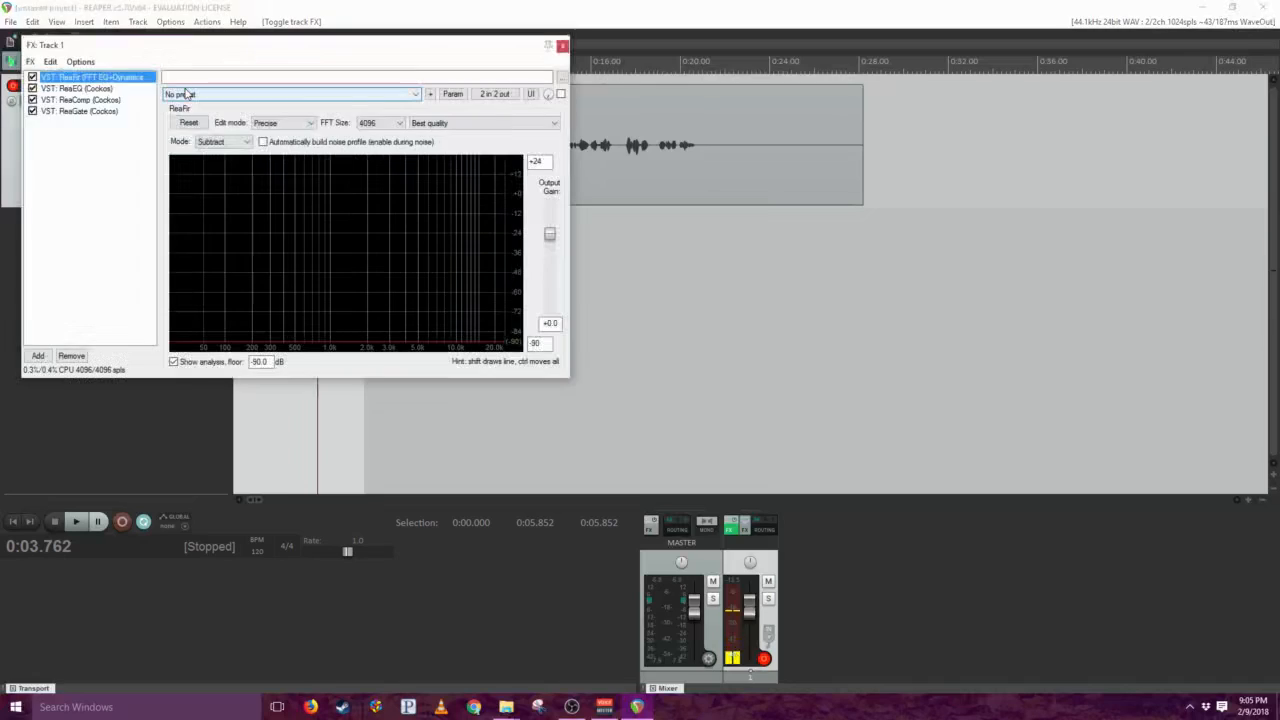
{"action": "left_click_drag", "start_coordinate": [231, 50], "coordinate": [674, 91]}
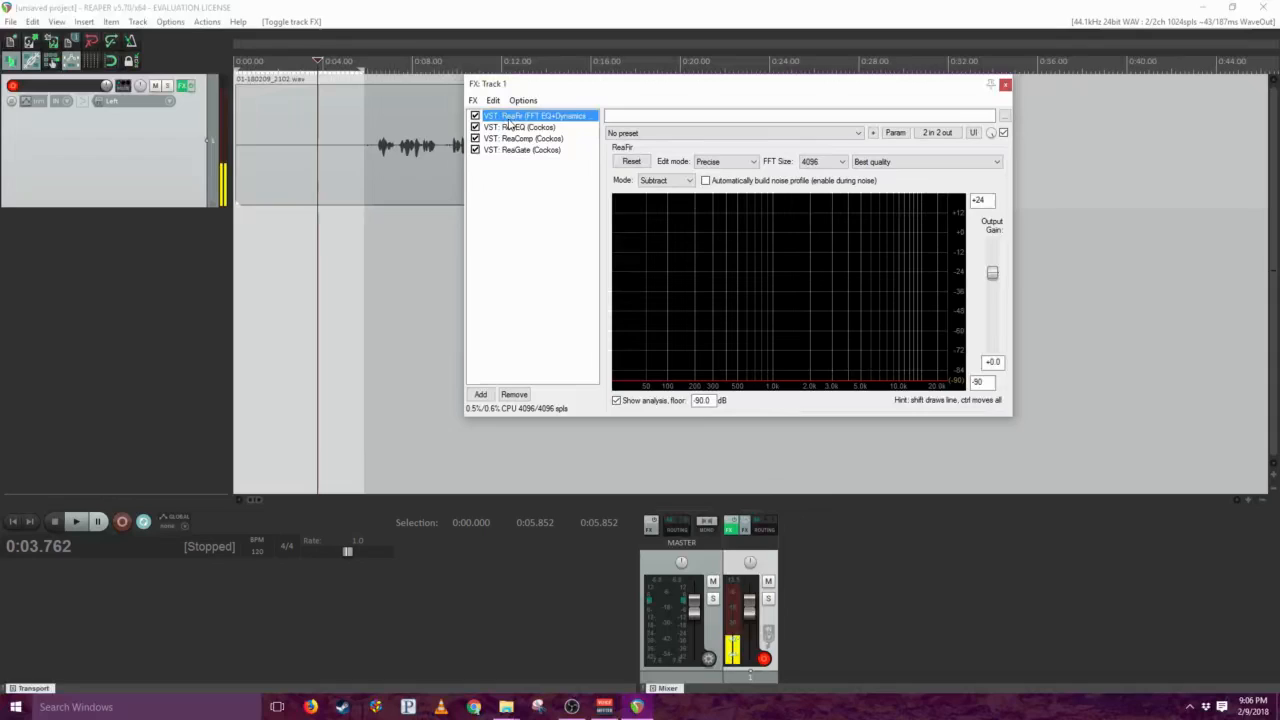
{"action": "left_click", "coordinate": [481, 395]}
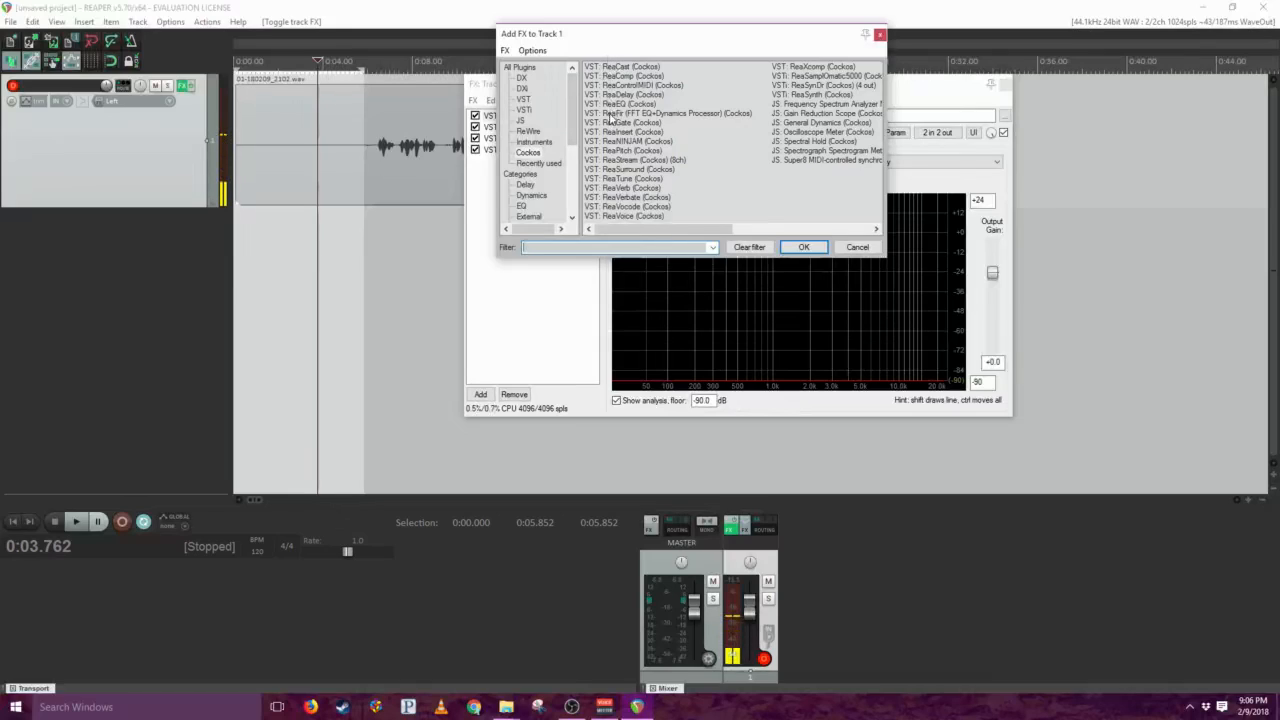
{"action": "left_click", "coordinate": [850, 247]}
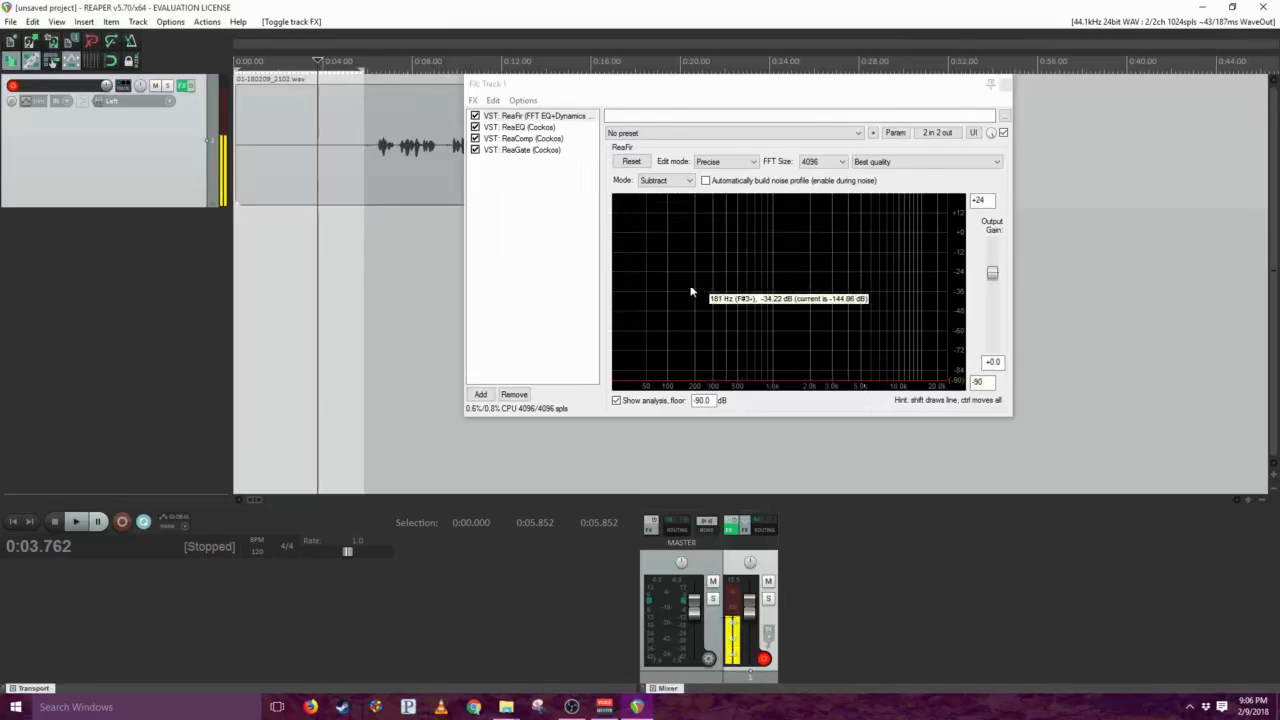
Step: Capture a ReaFir noise profile in Subtract mode by looping the silent selection with automatic profile building on, and switch building off once stopped
{"action": "key", "text": "space"}
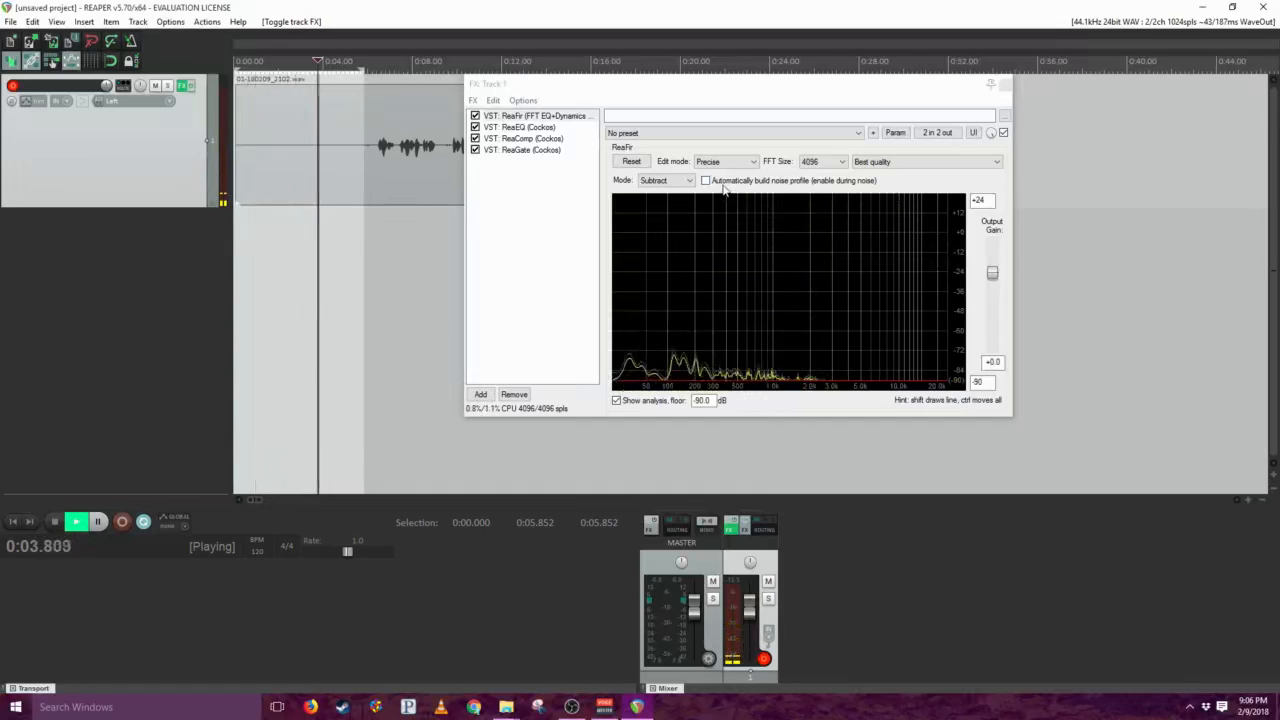
{"action": "left_click", "coordinate": [665, 180]}
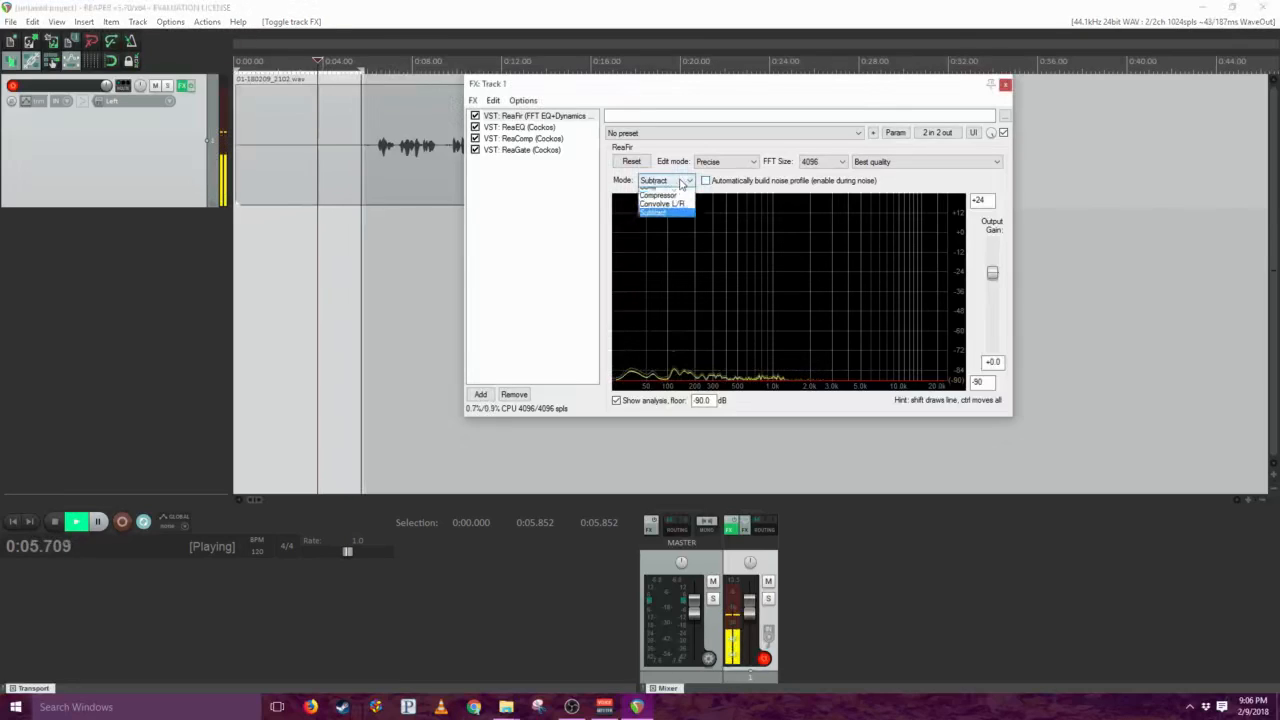
{"action": "left_click", "coordinate": [687, 213]}
{"action": "left_click", "coordinate": [705, 181]}
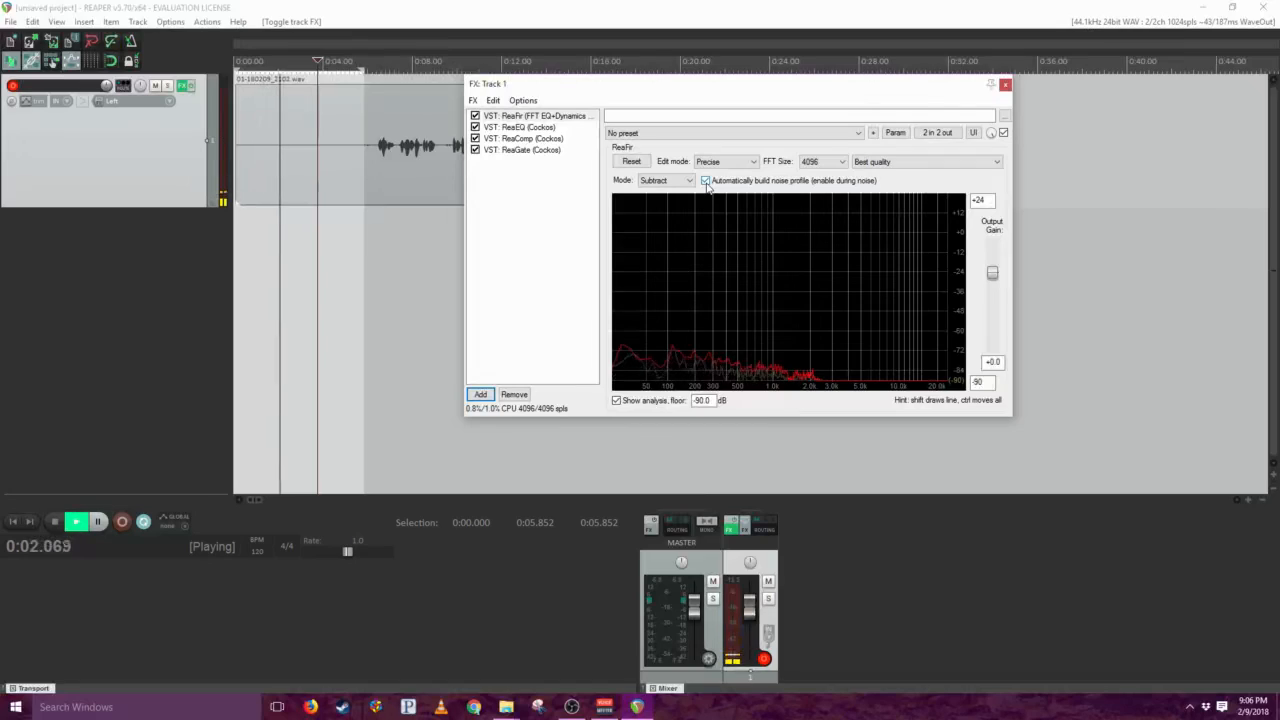
{"action": "key", "text": "space"}
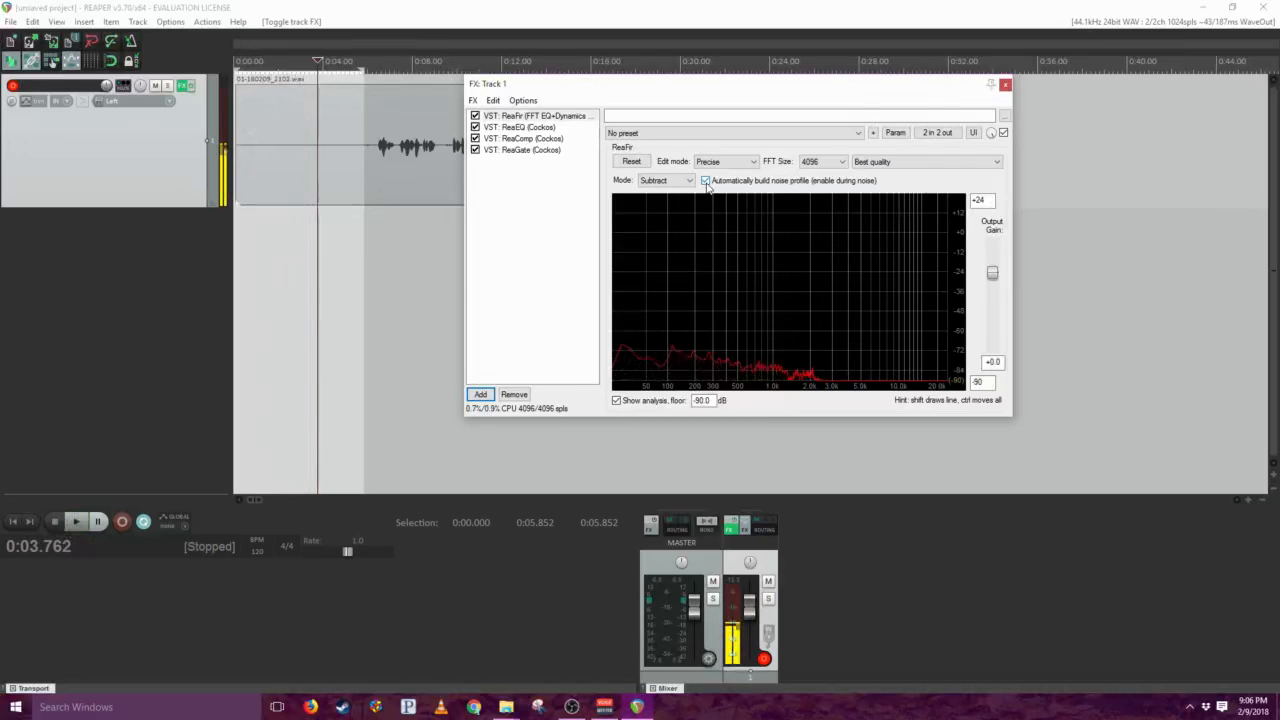
{"action": "left_click", "coordinate": [706, 184]}
Step: Move ReaGate directly below ReaFir in the effects order and close the FX chain
{"action": "left_click_drag", "start_coordinate": [540, 155], "coordinate": [555, 128]}
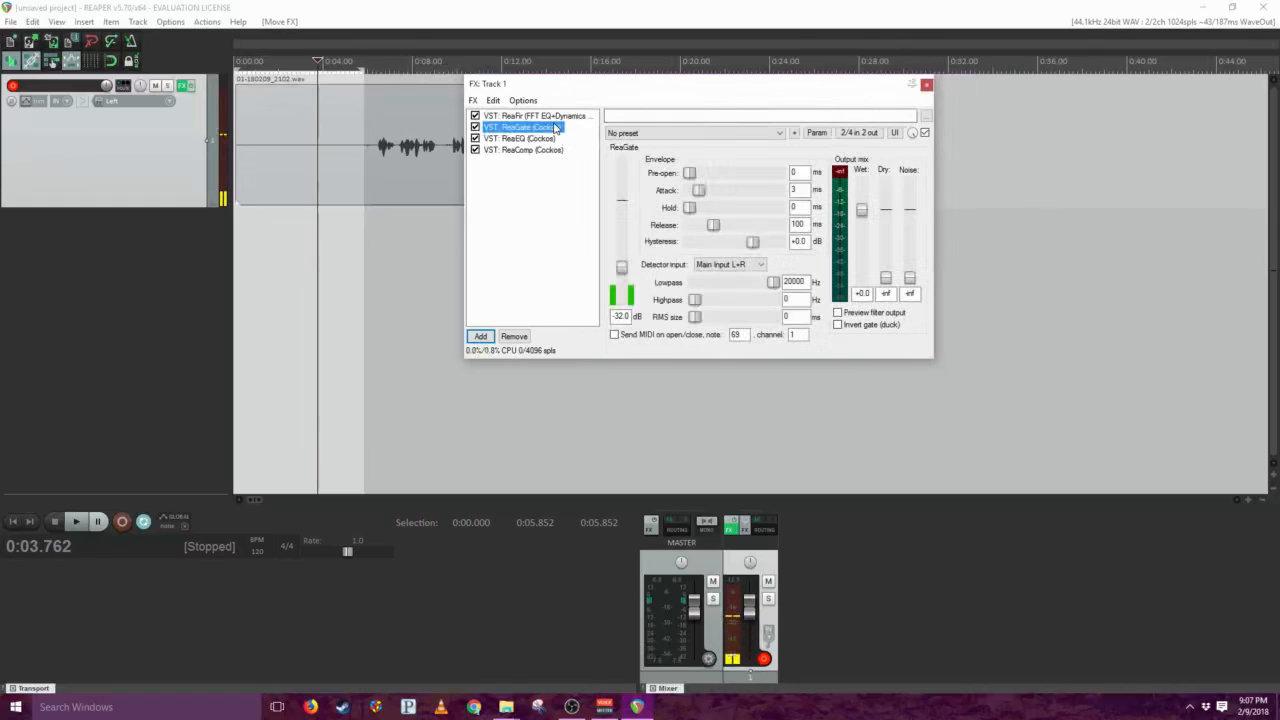
{"action": "left_click", "coordinate": [926, 87]}
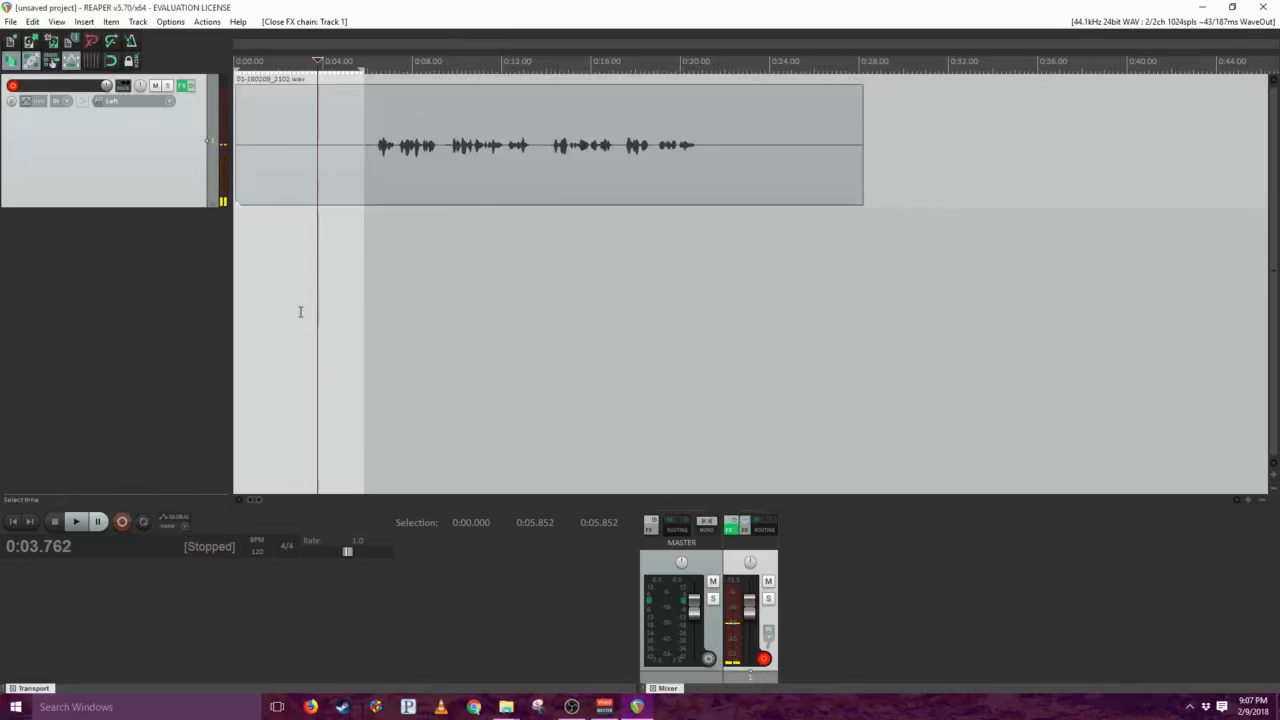
Step: Play the recording and compare its sound with the track effects enabled and disabled, leaving them enabled
{"action": "key", "text": "space"}
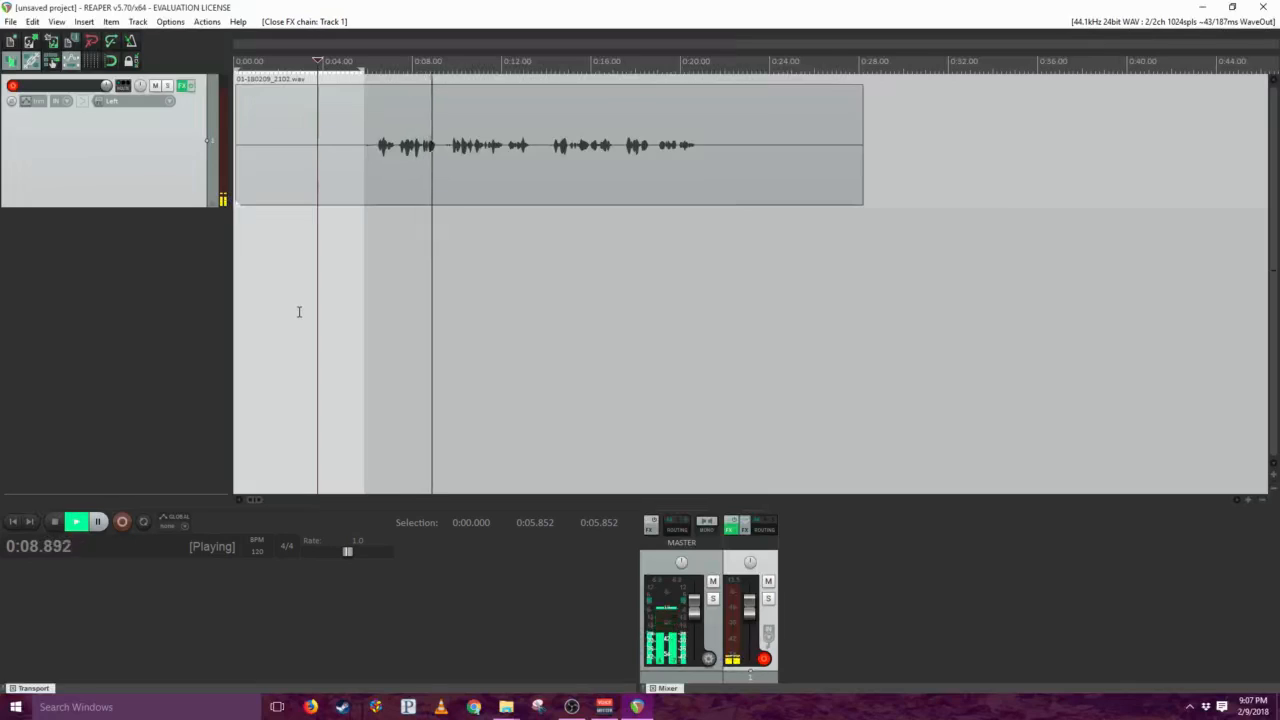
{"action": "left_click", "coordinate": [190, 87]}
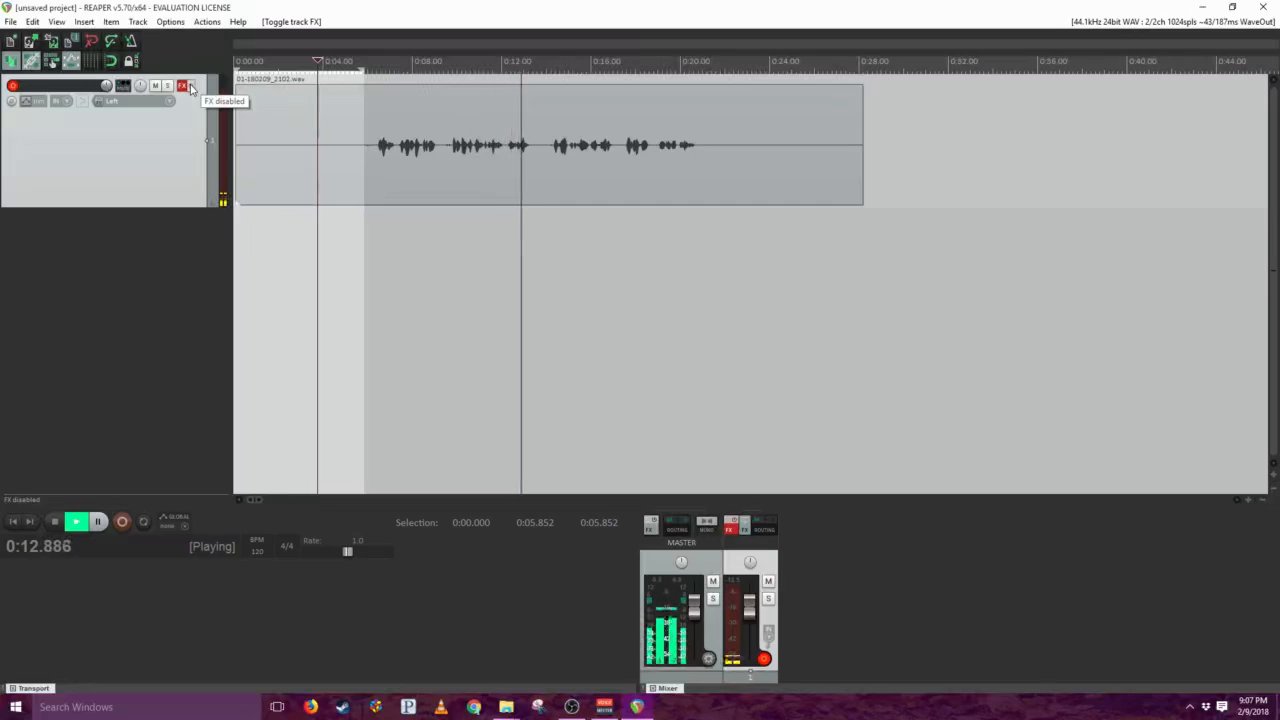
{"action": "left_click", "coordinate": [190, 87]}
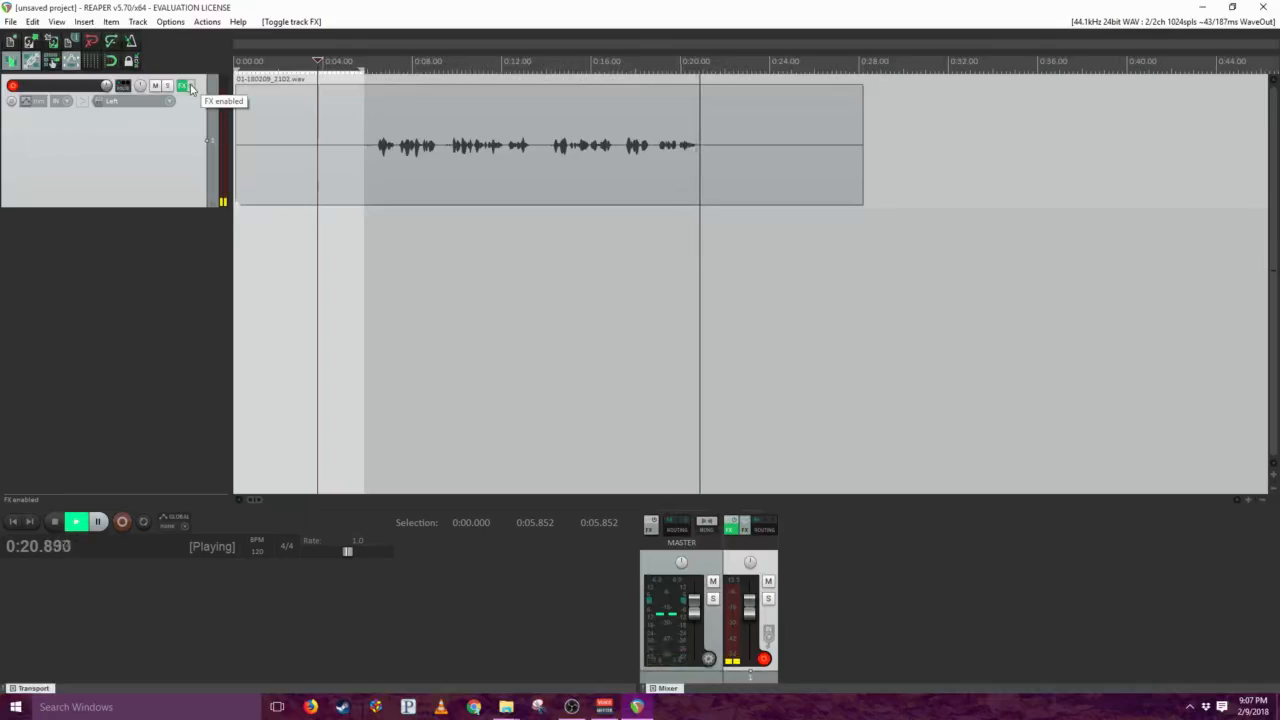
{"action": "key", "text": "space"}
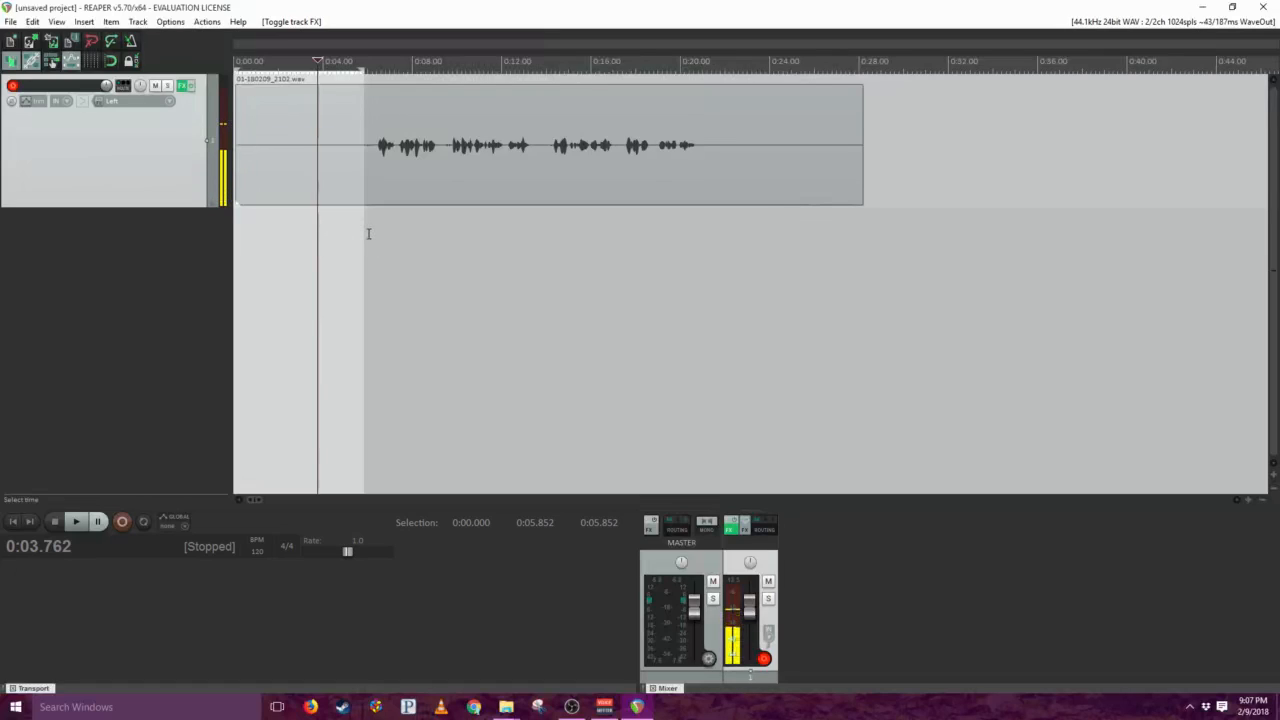
Step: Bypass ReaFir in track 1's FX chain and loop the silent selection through ReaGate with its output peak reading reset
{"action": "left_click", "coordinate": [182, 86]}
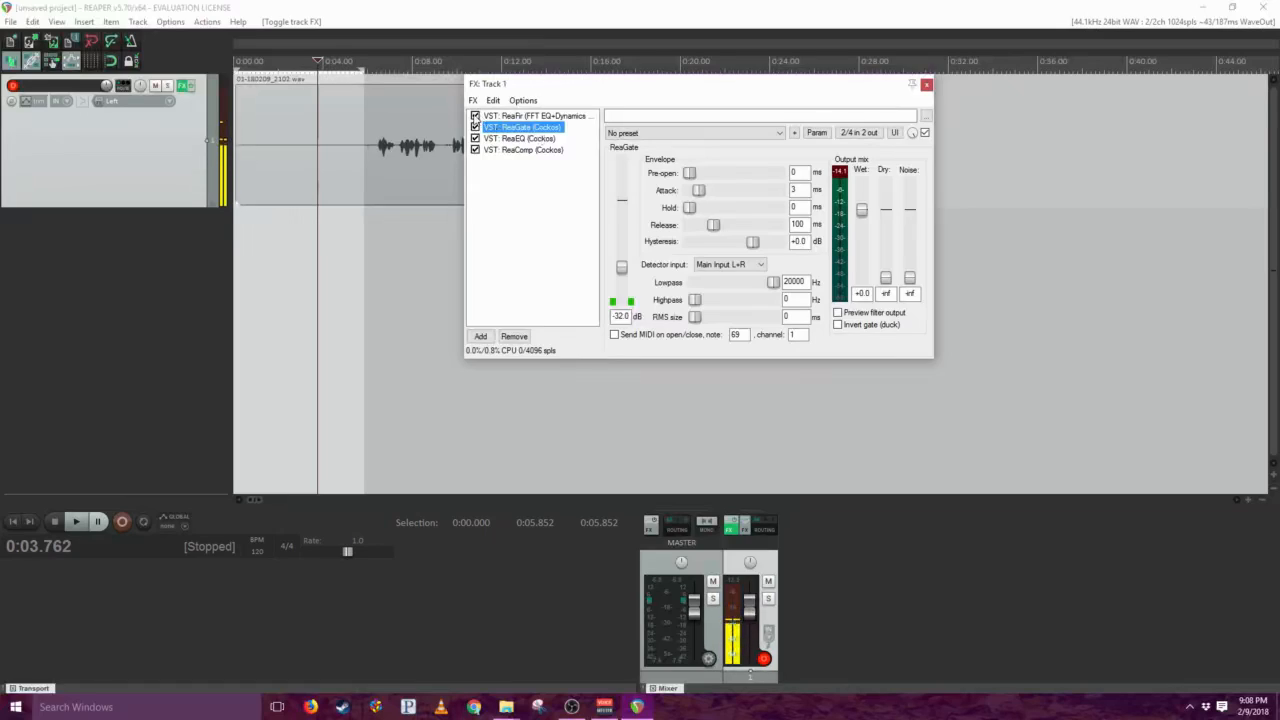
{"action": "left_click", "coordinate": [475, 116]}
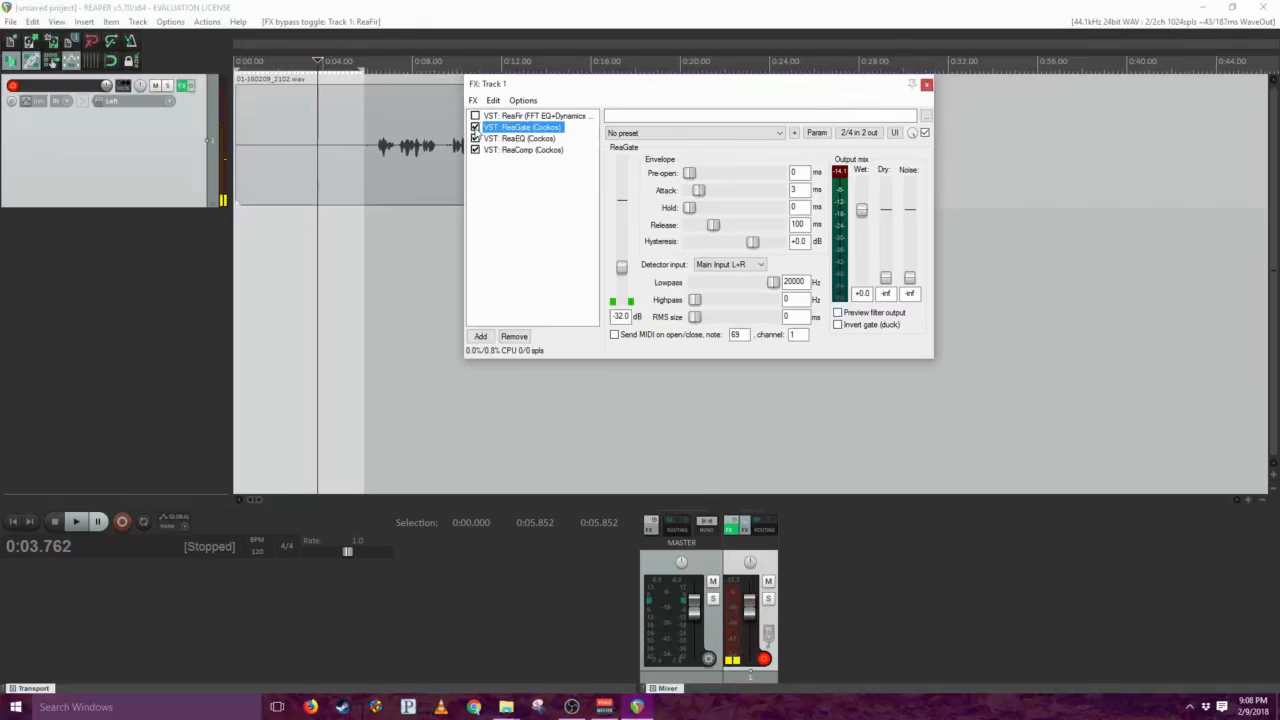
{"action": "left_click", "coordinate": [145, 524]}
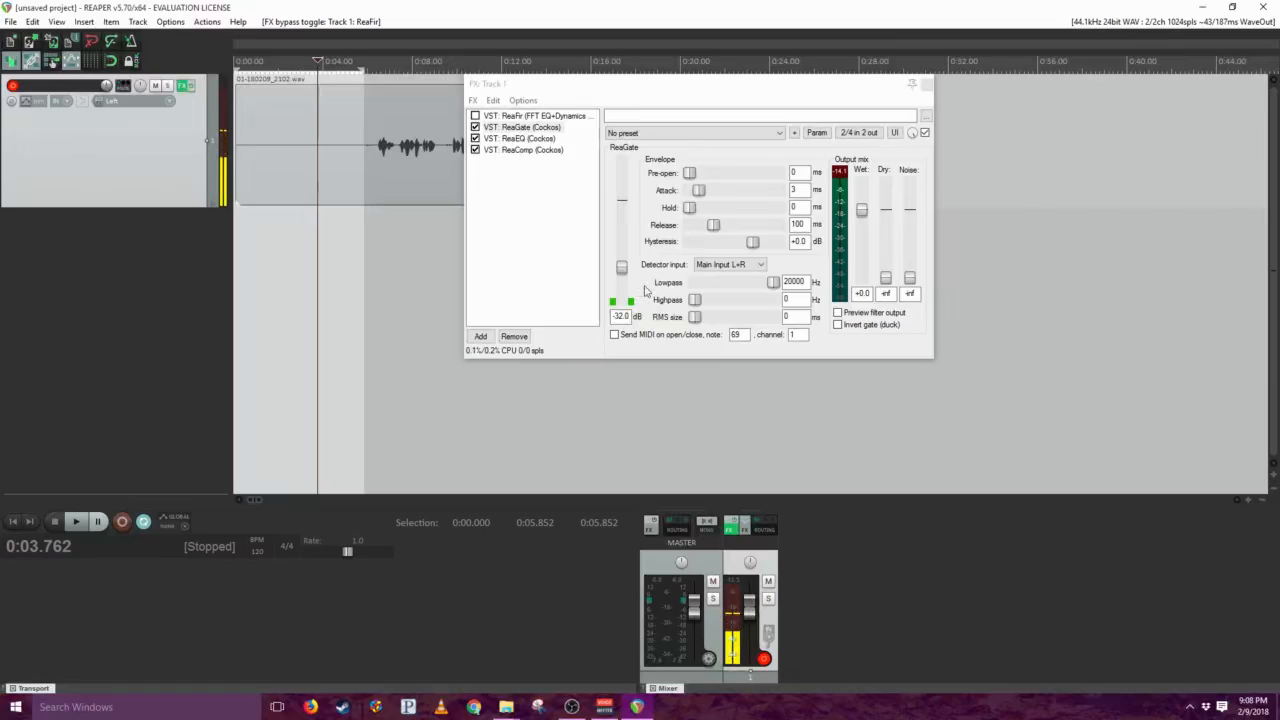
{"action": "key", "text": "space"}
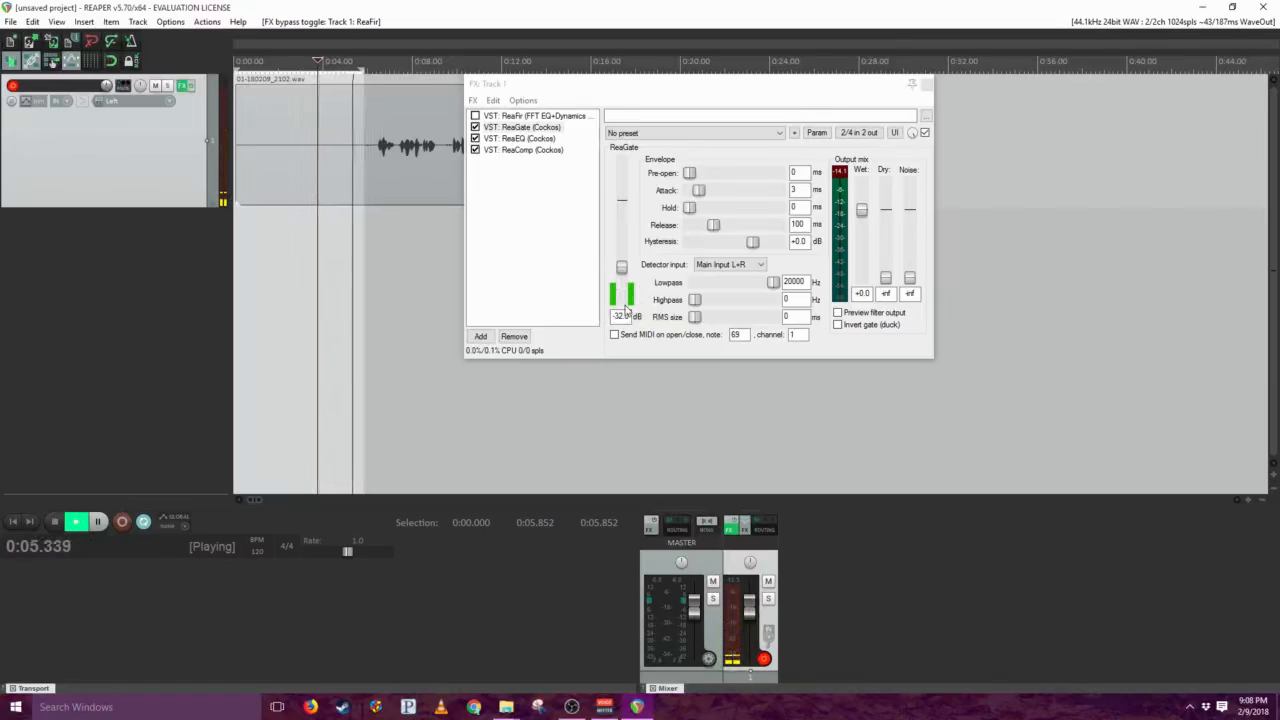
{"action": "left_click", "coordinate": [843, 173]}
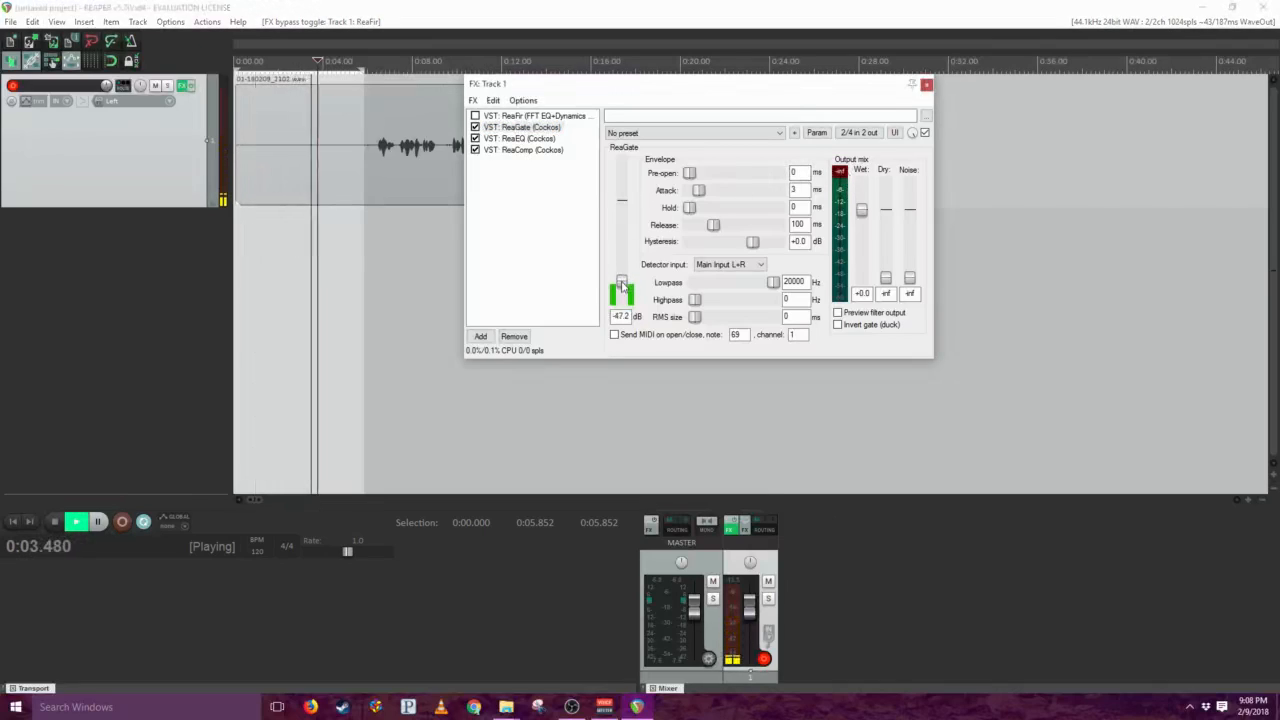
Step: Set ReaGate's threshold to about -47.8 dB so the background noise is gated, and stop the looped playback
{"action": "left_click_drag", "start_coordinate": [622, 271], "coordinate": [623, 286]}
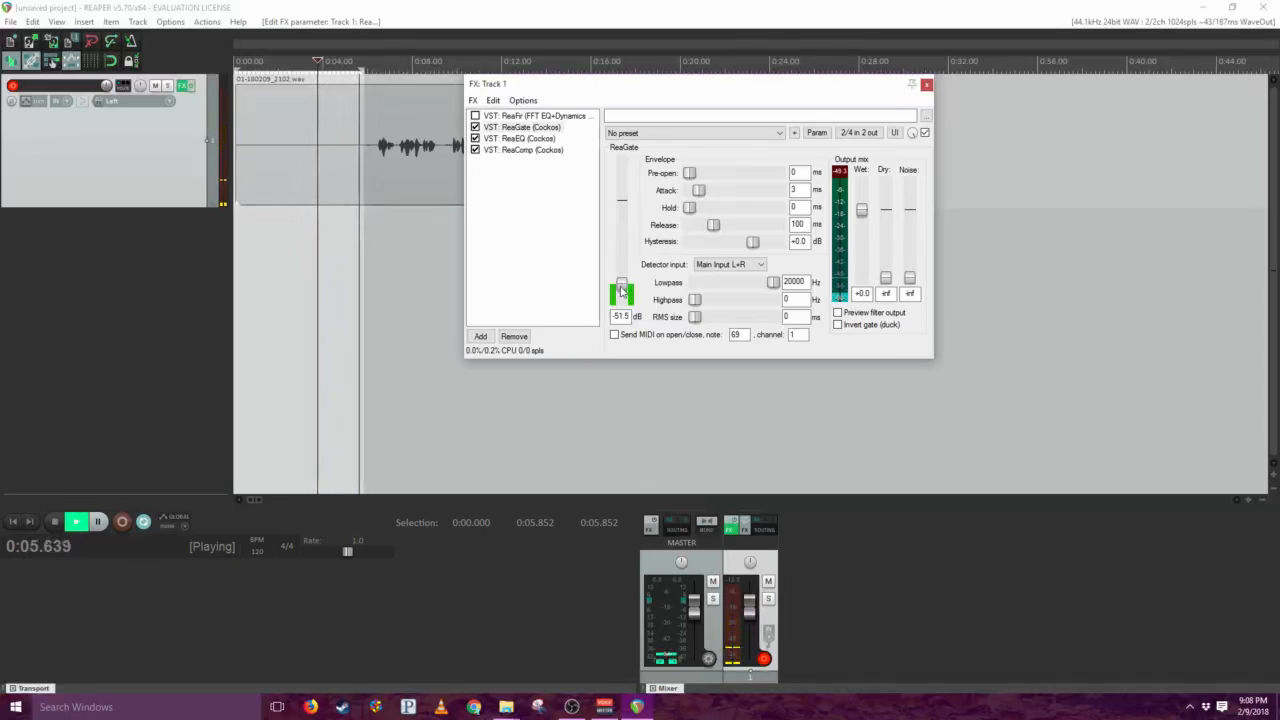
{"action": "left_click_drag", "start_coordinate": [622, 291], "coordinate": [622, 290]}
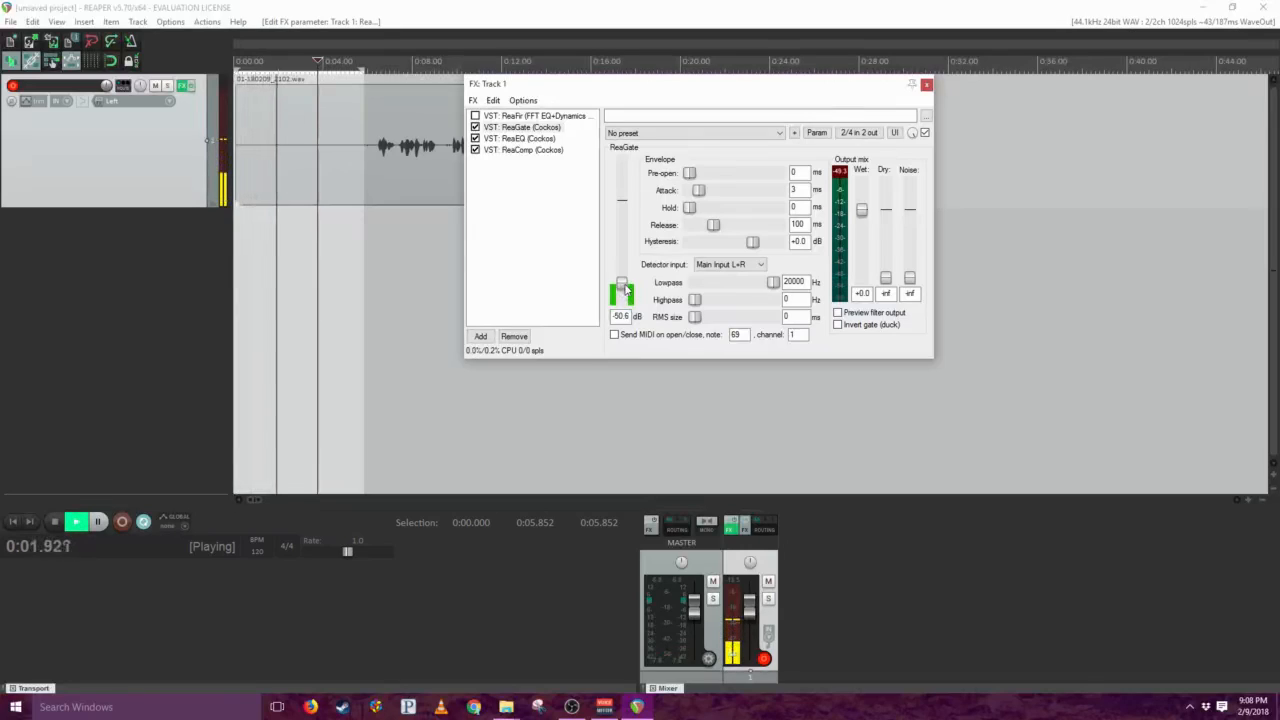
{"action": "left_click_drag", "start_coordinate": [626, 289], "coordinate": [626, 288]}
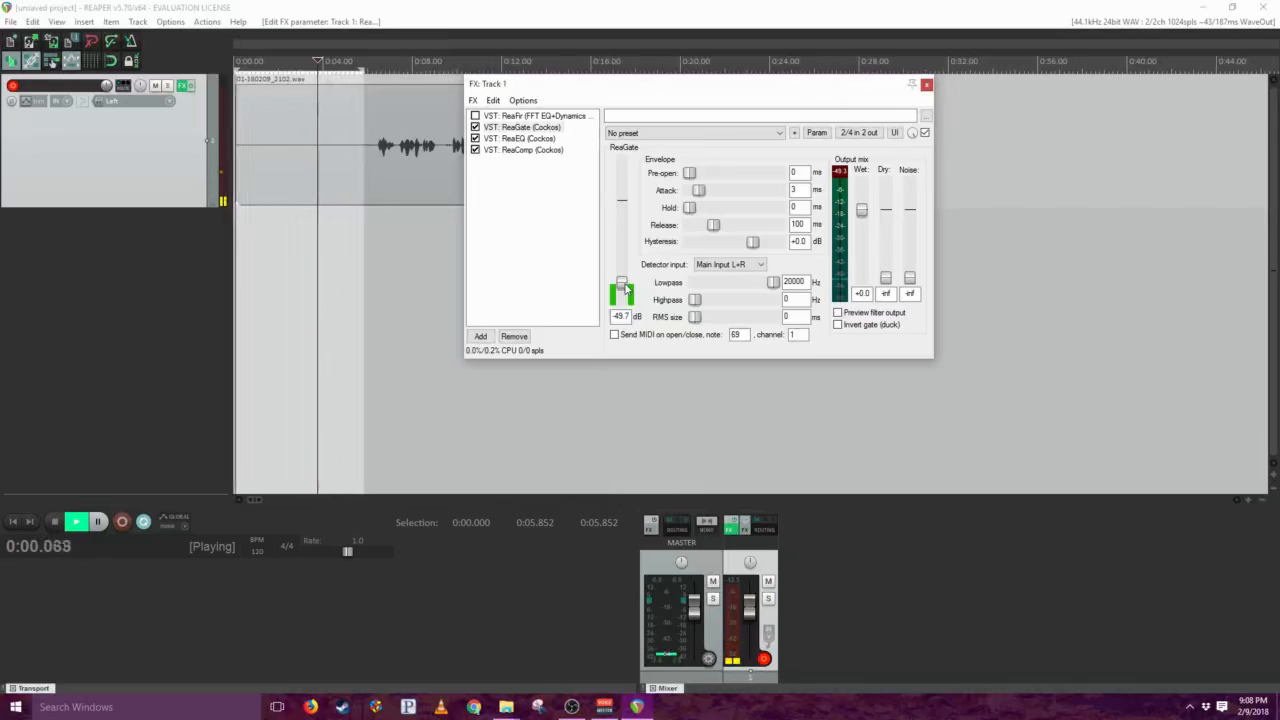
{"action": "left_click_drag", "start_coordinate": [626, 288], "coordinate": [626, 286]}
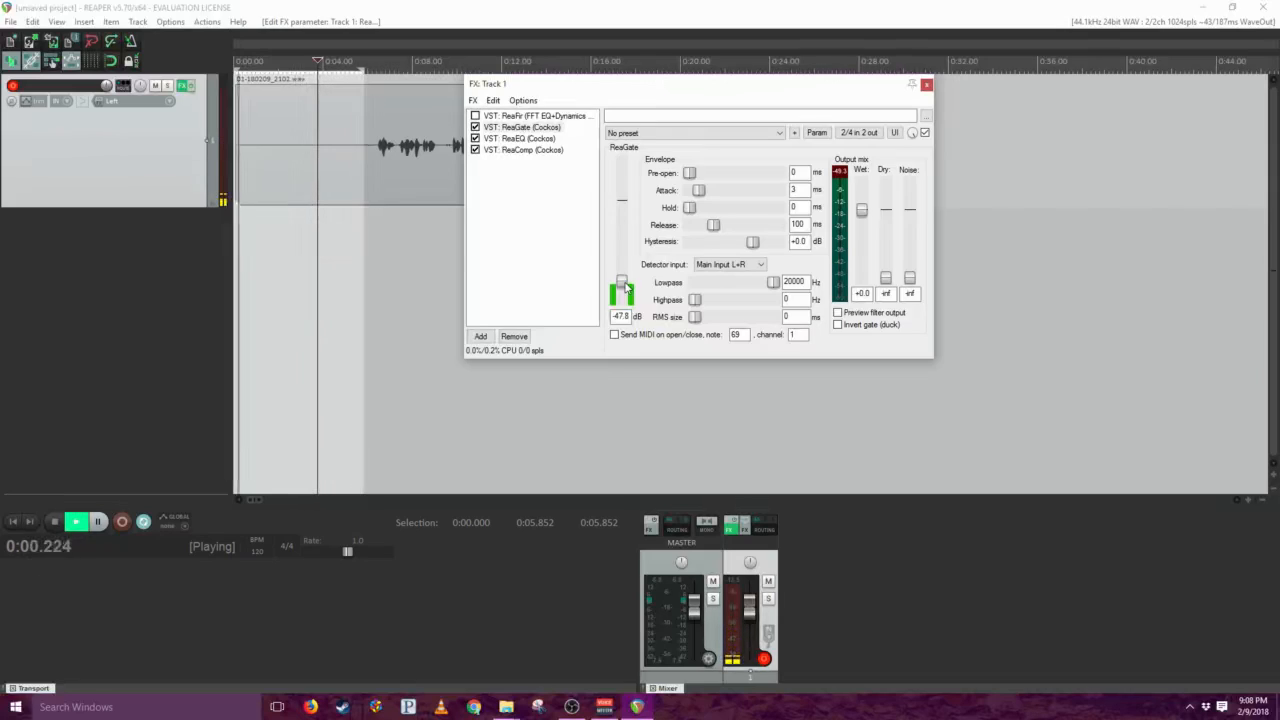
{"action": "key", "text": "space"}
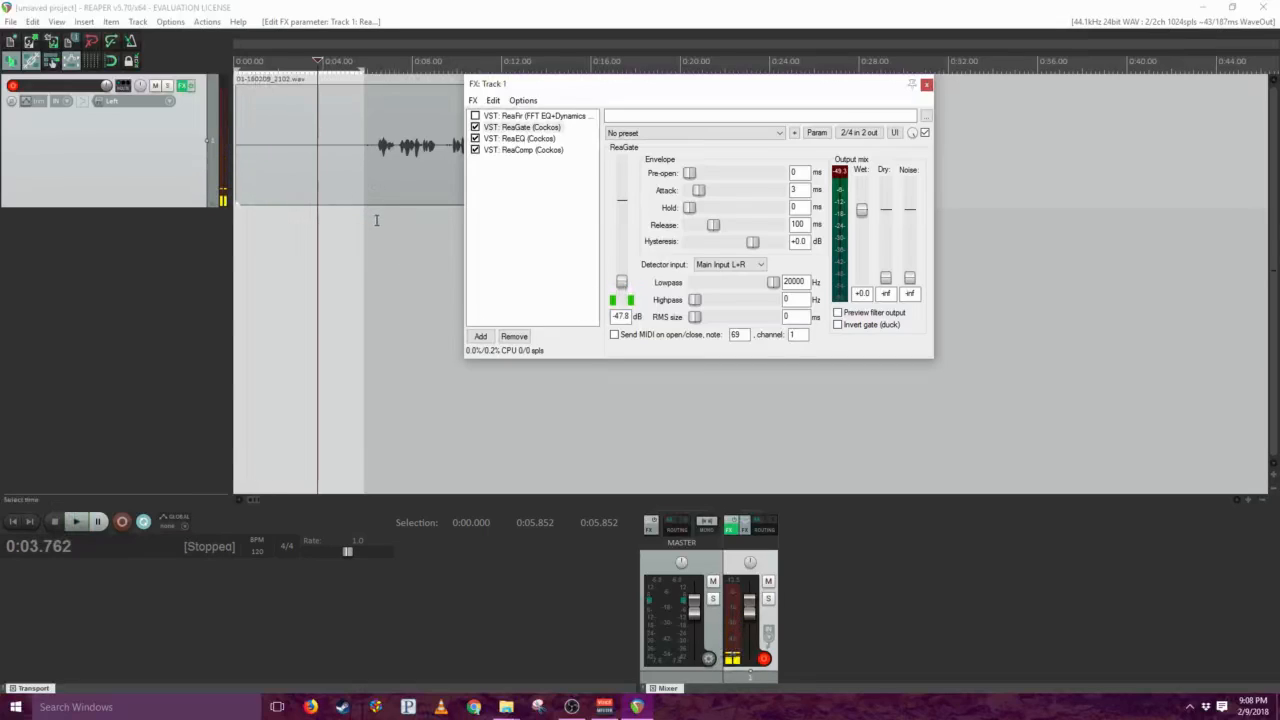
{"action": "left_click", "coordinate": [144, 522]}
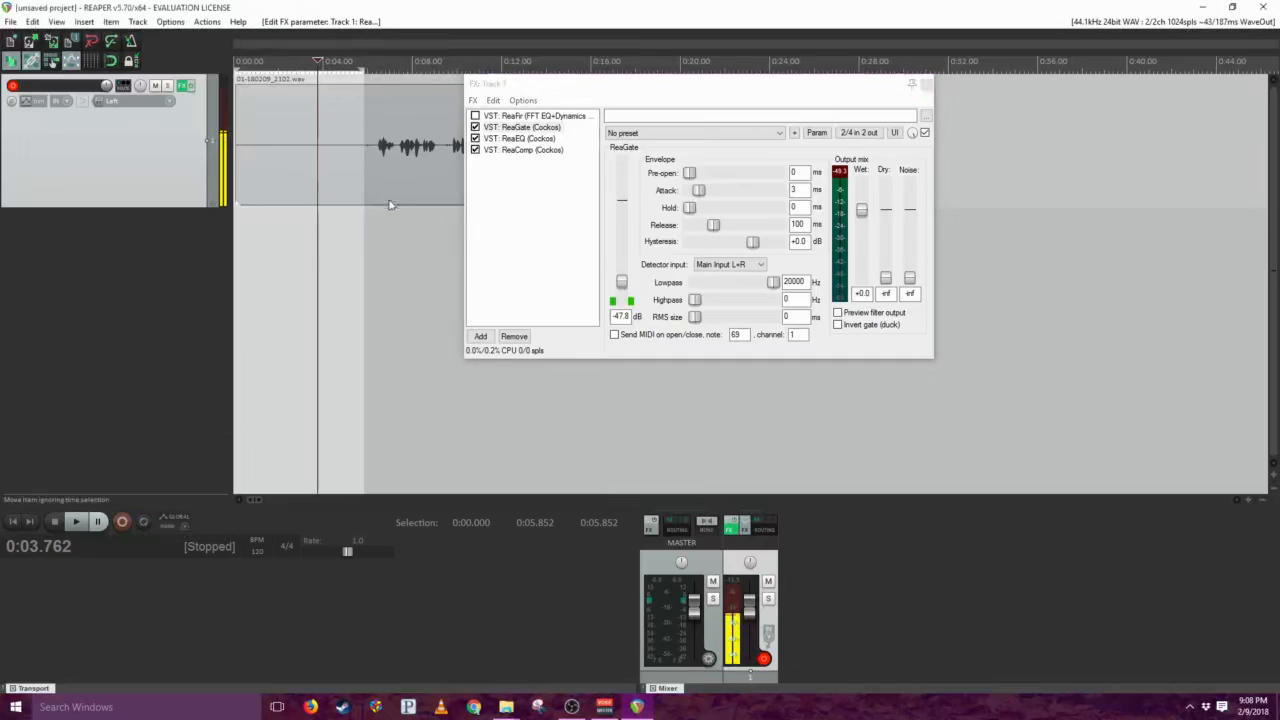
Step: Play the speech from about 0:06.180 with the FX chain closed to hear the gate without ReaFir
{"action": "left_click", "coordinate": [371, 234]}
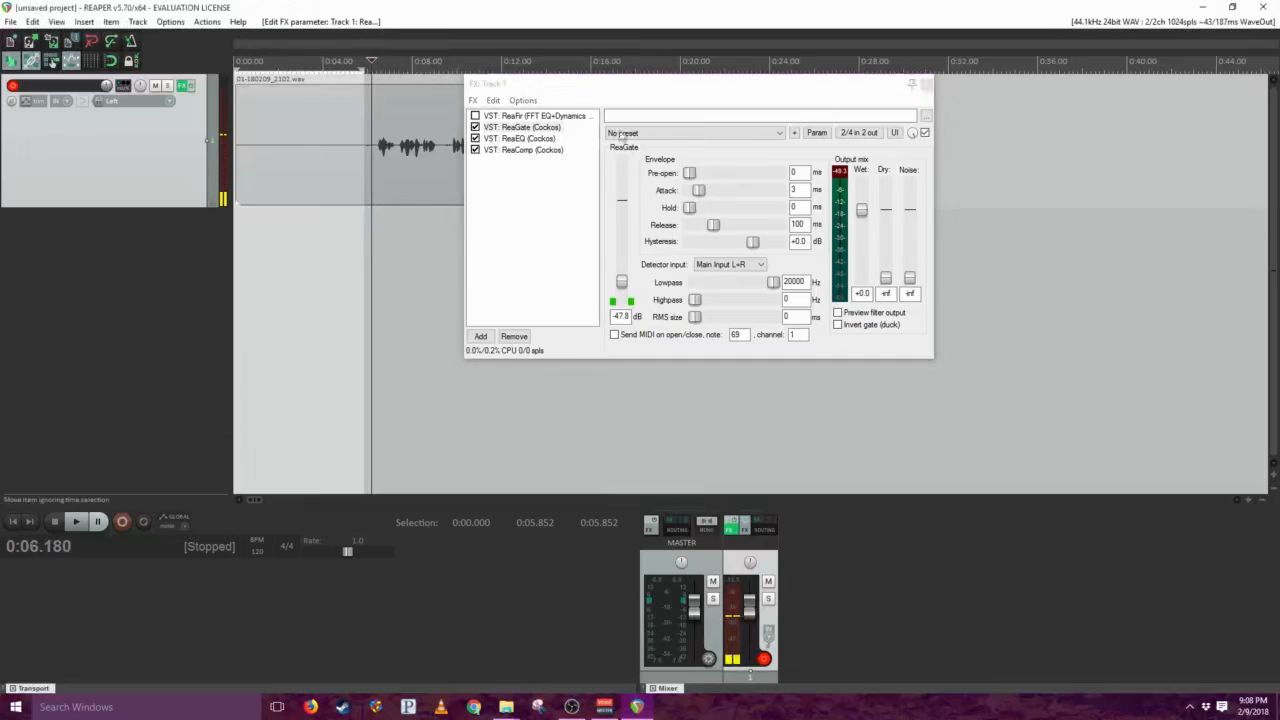
{"action": "left_click", "coordinate": [927, 84]}
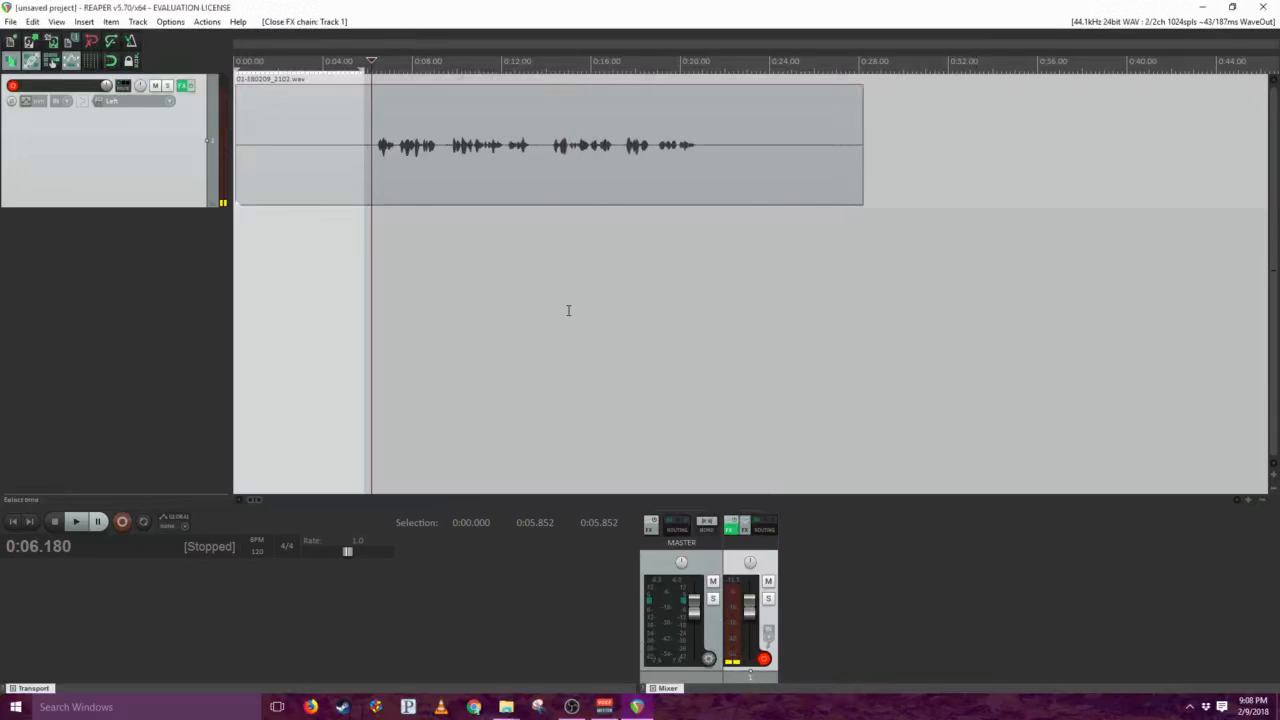
{"action": "key", "text": "space"}
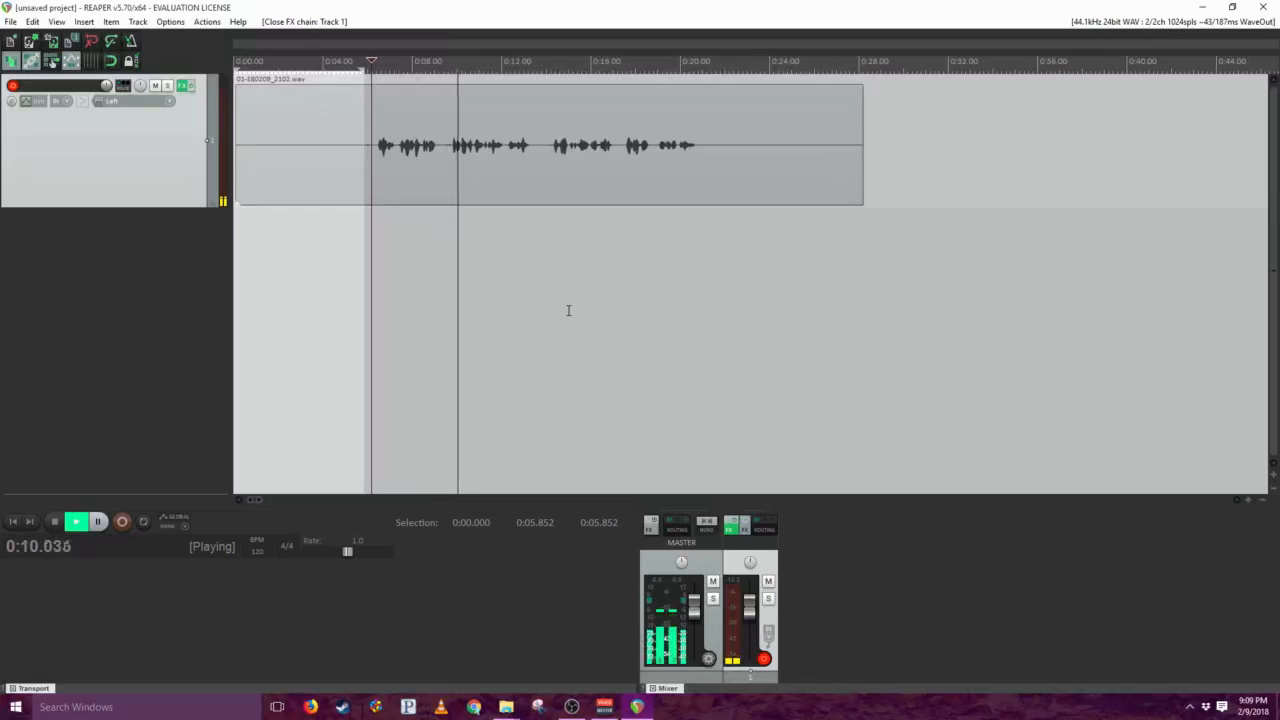
{"action": "key", "text": "space"}
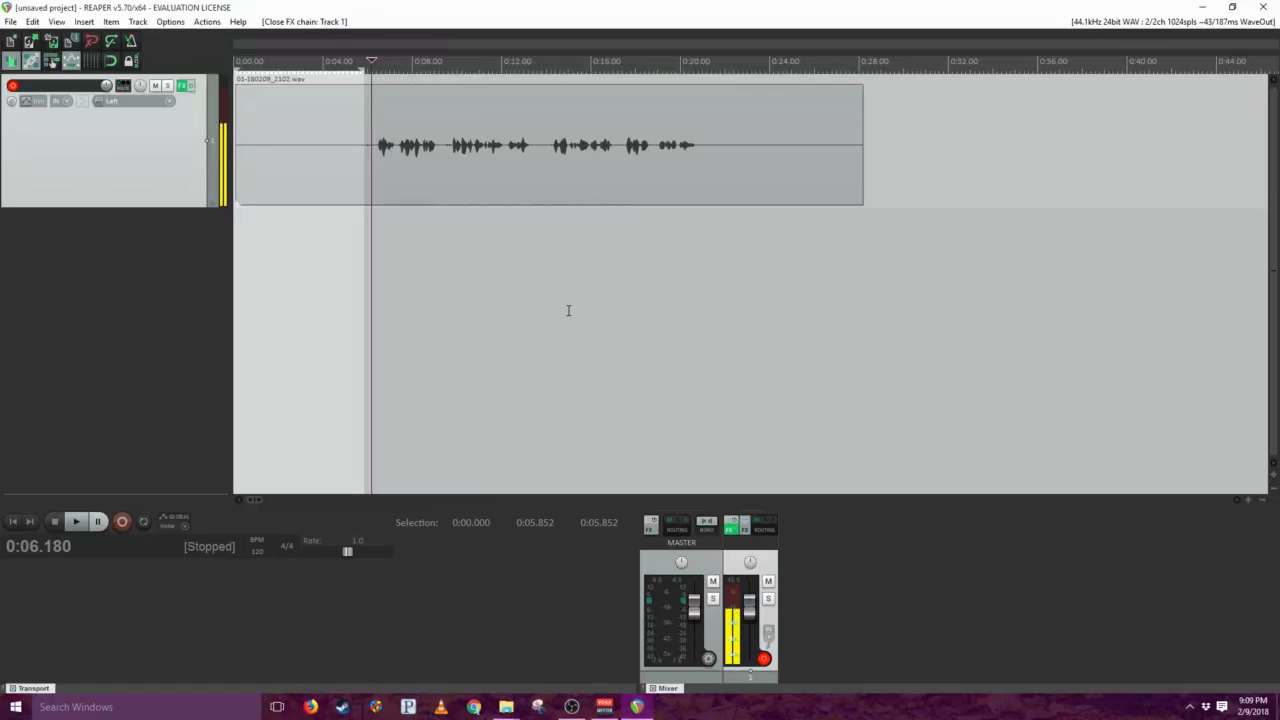
Step: Re-enable ReaFir in track 1's FX chain and close the chain
{"action": "left_click", "coordinate": [186, 88]}
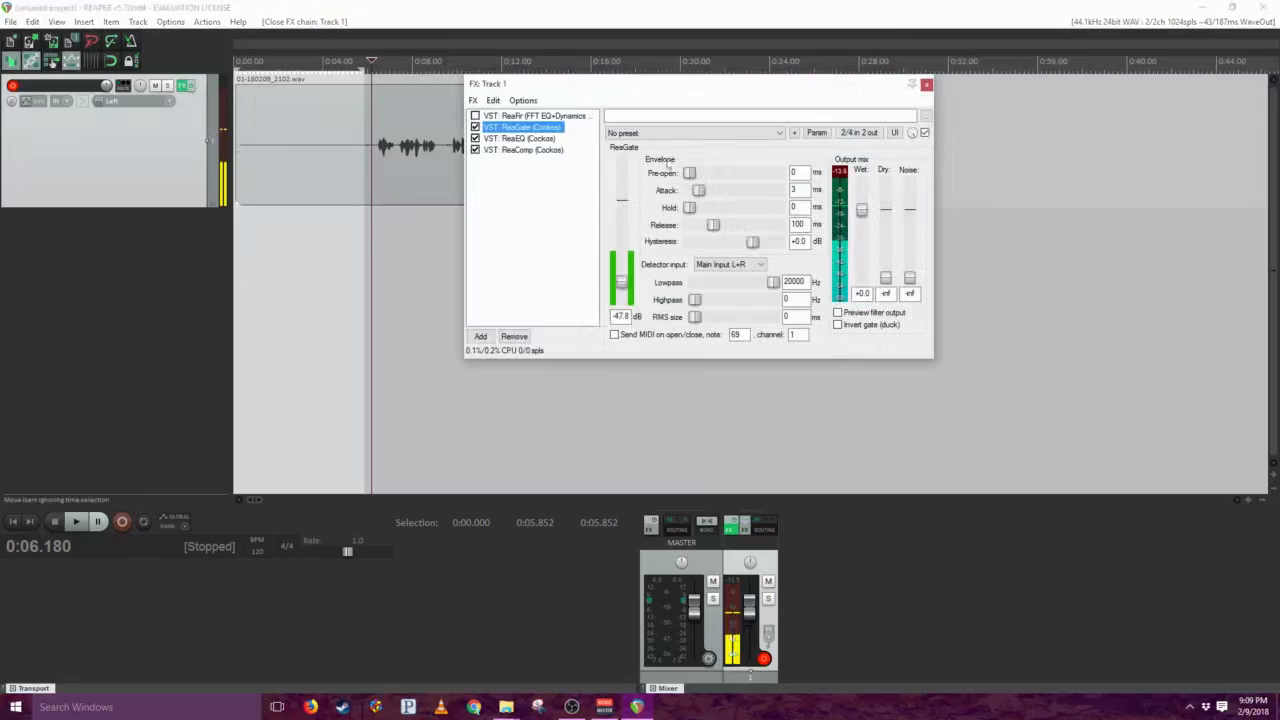
{"action": "left_click", "coordinate": [490, 117]}
{"action": "left_click", "coordinate": [475, 116]}
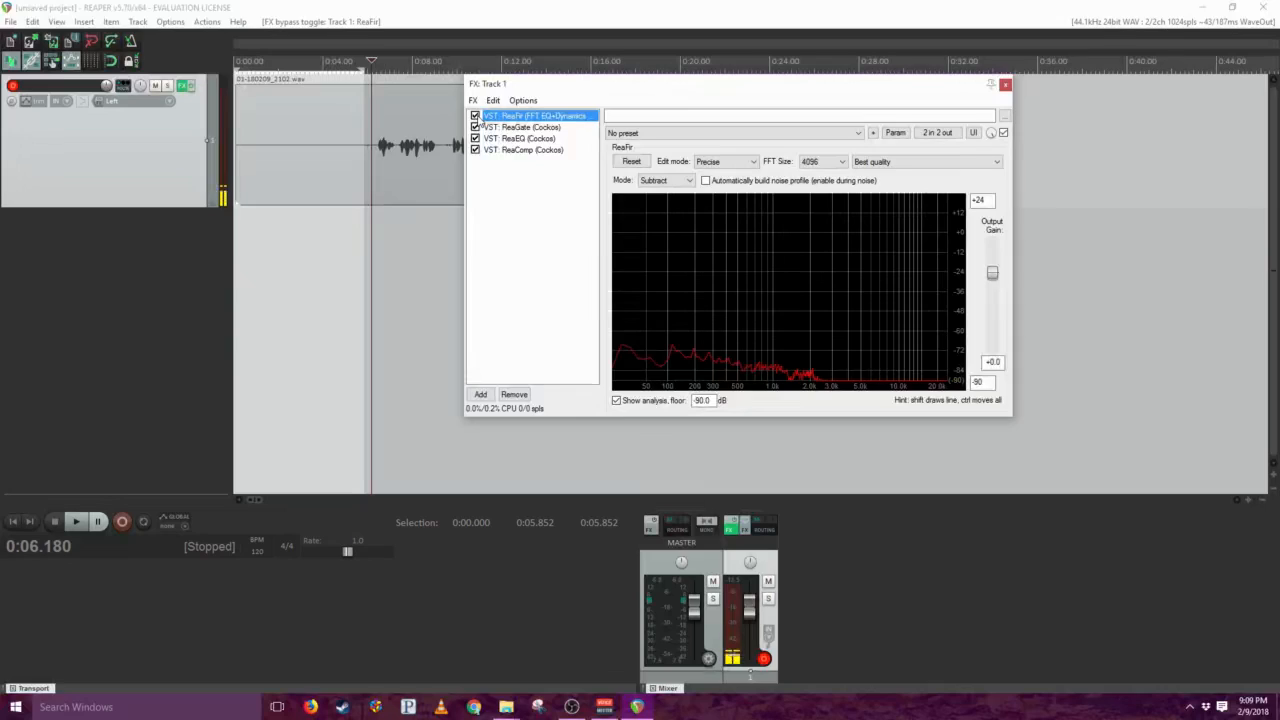
{"action": "left_click", "coordinate": [1005, 84]}
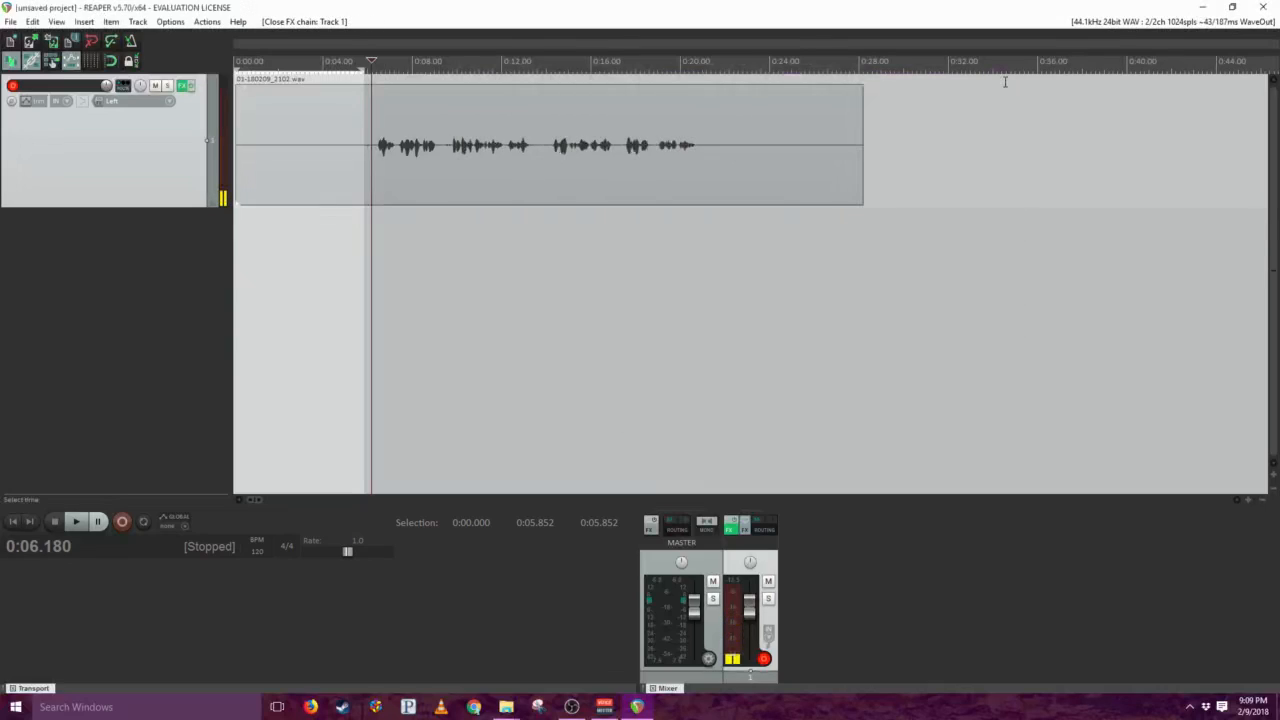